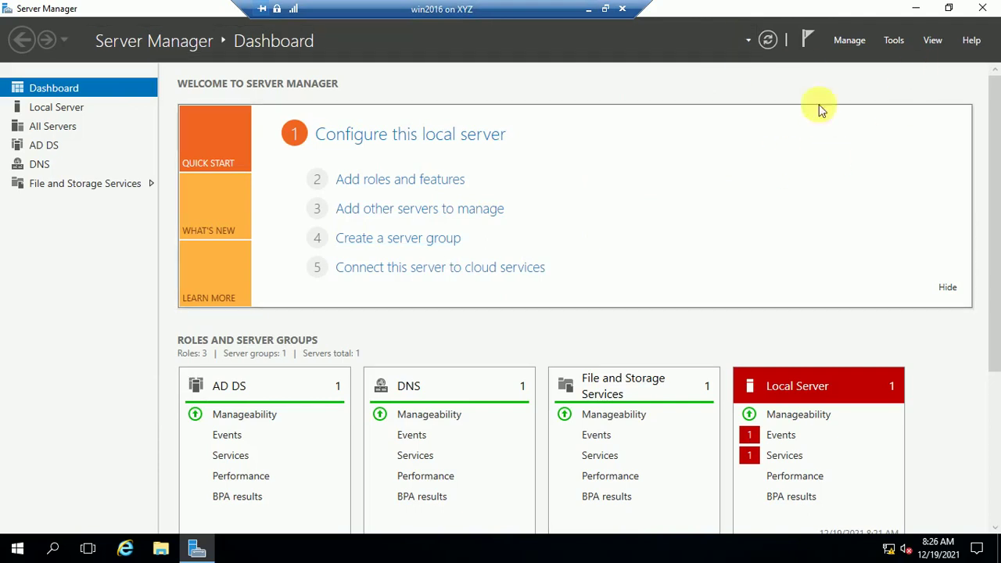
Step: Open Server Manager's Tools menu to list the administrative tools
click(895, 42)
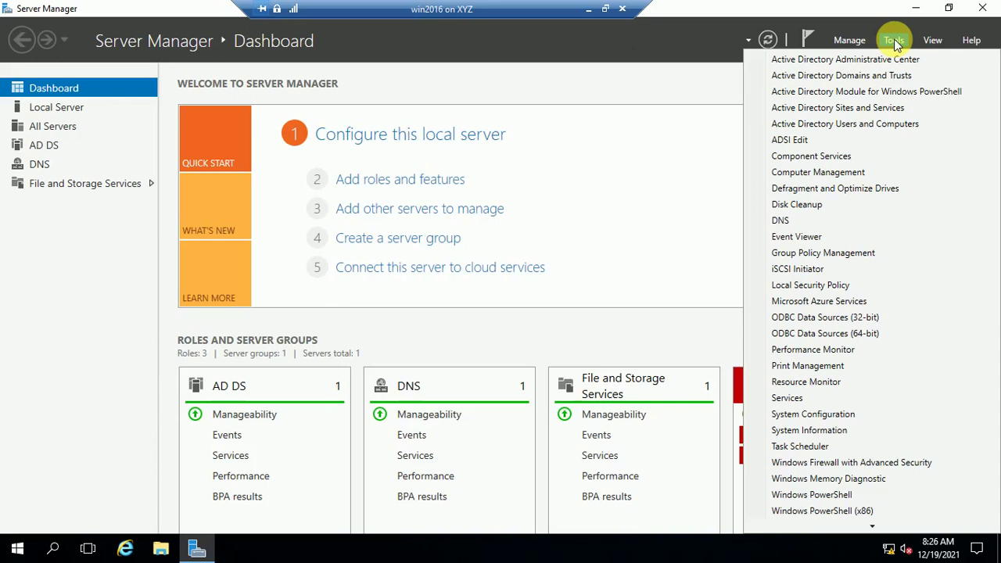
Step: Launch DNS Manager, expand Forward Lookup Zones and show the ITPRIVAR.LAN zone records
click(800, 223)
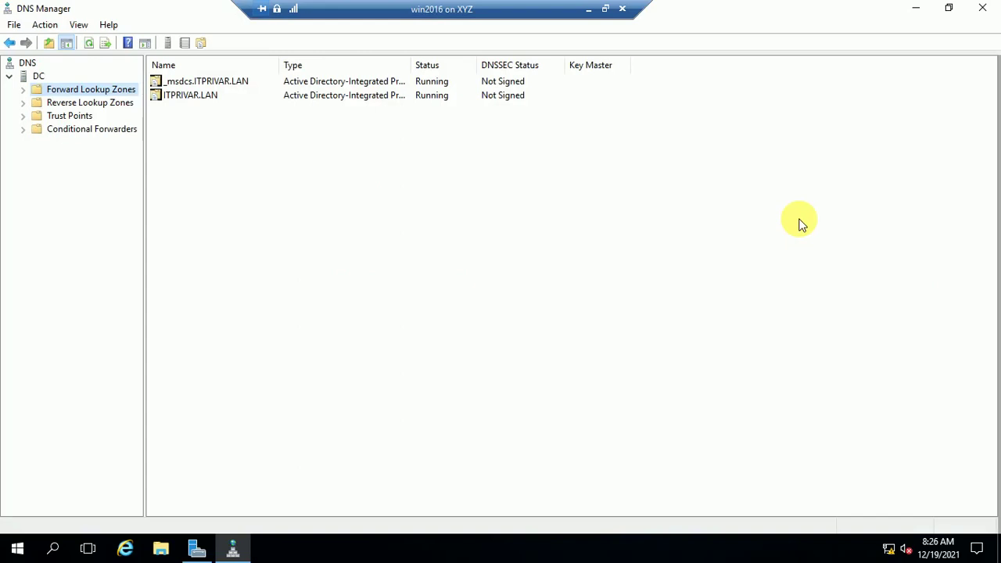
click(76, 104)
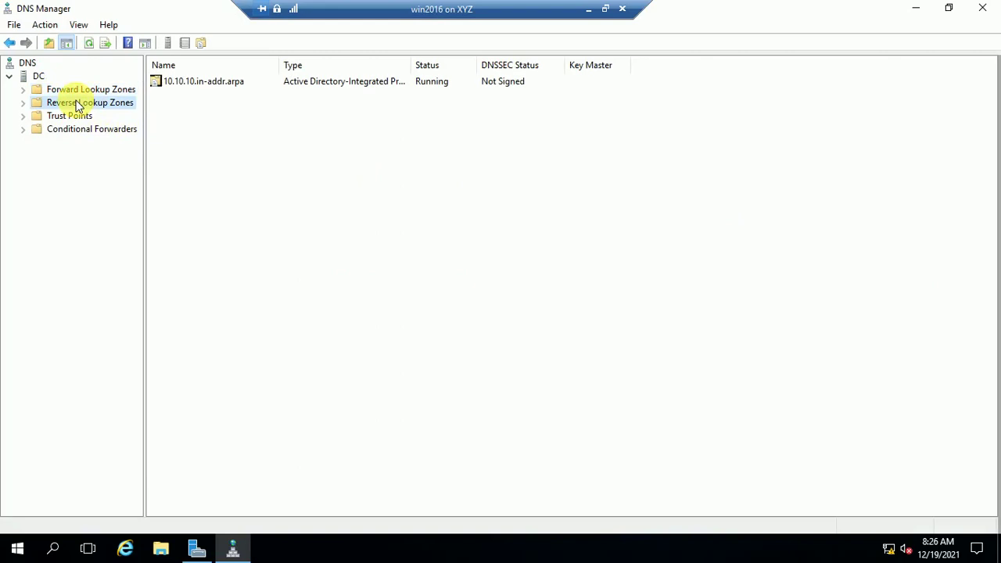
click(92, 92)
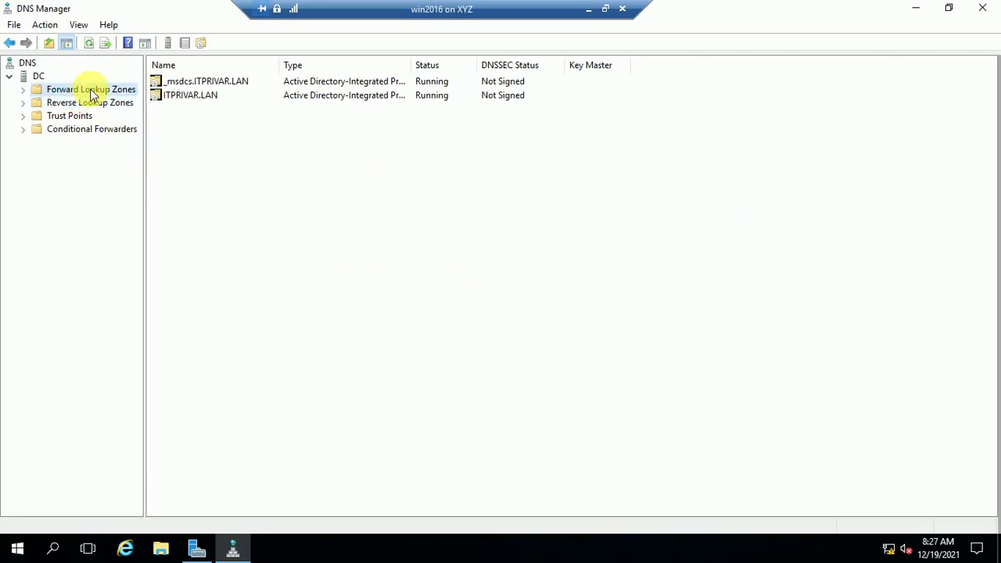
click(92, 102)
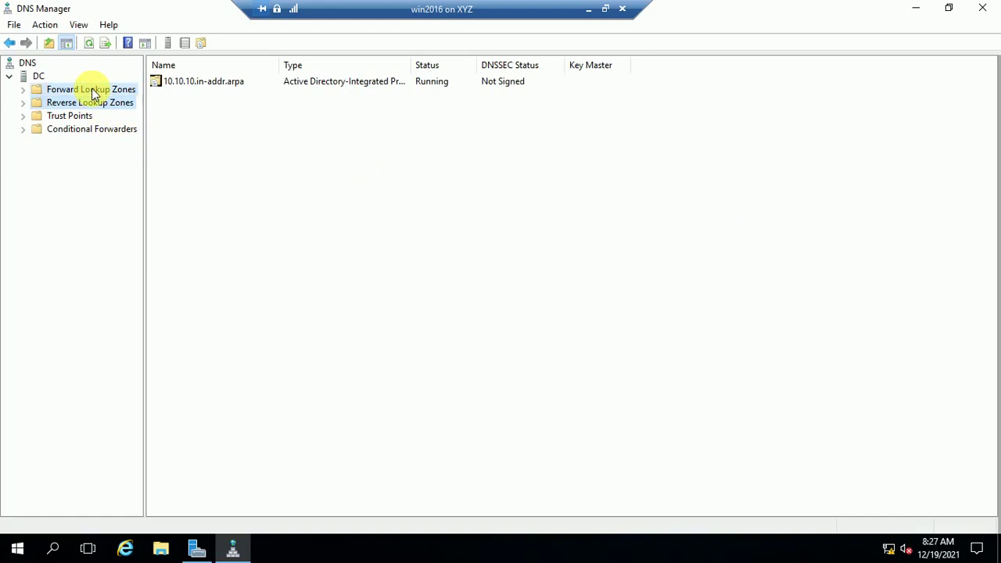
click(93, 92)
click(91, 103)
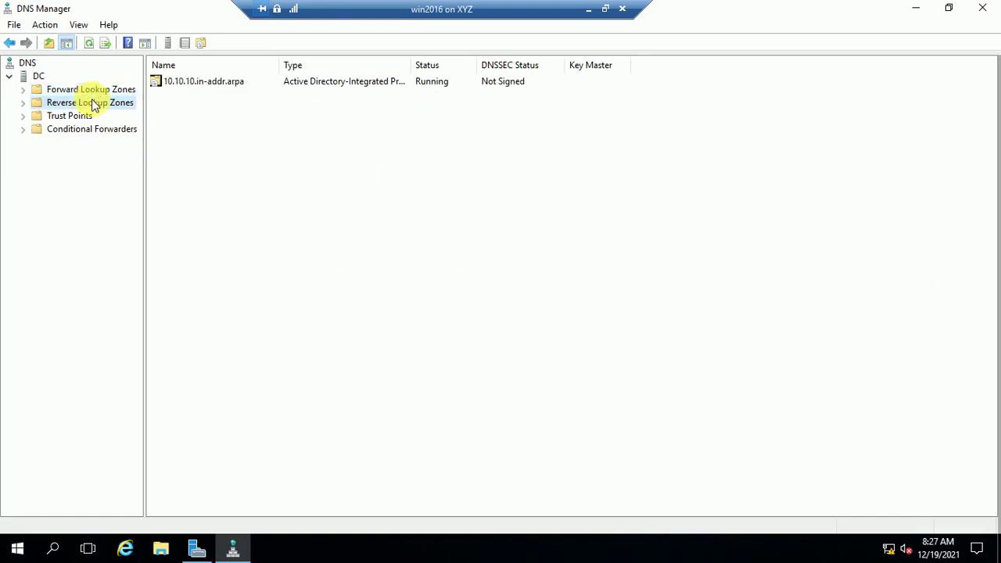
click(92, 92)
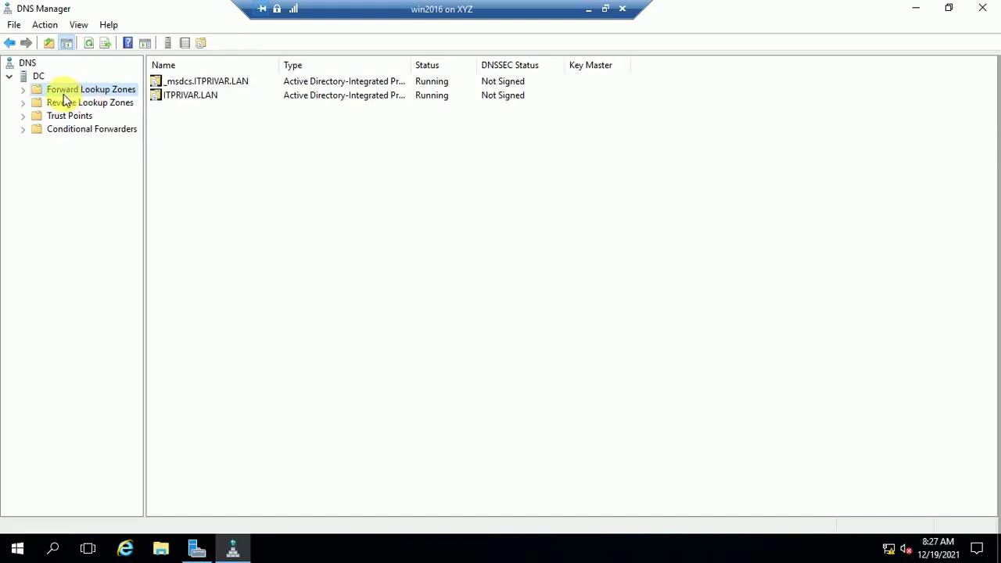
click(24, 89)
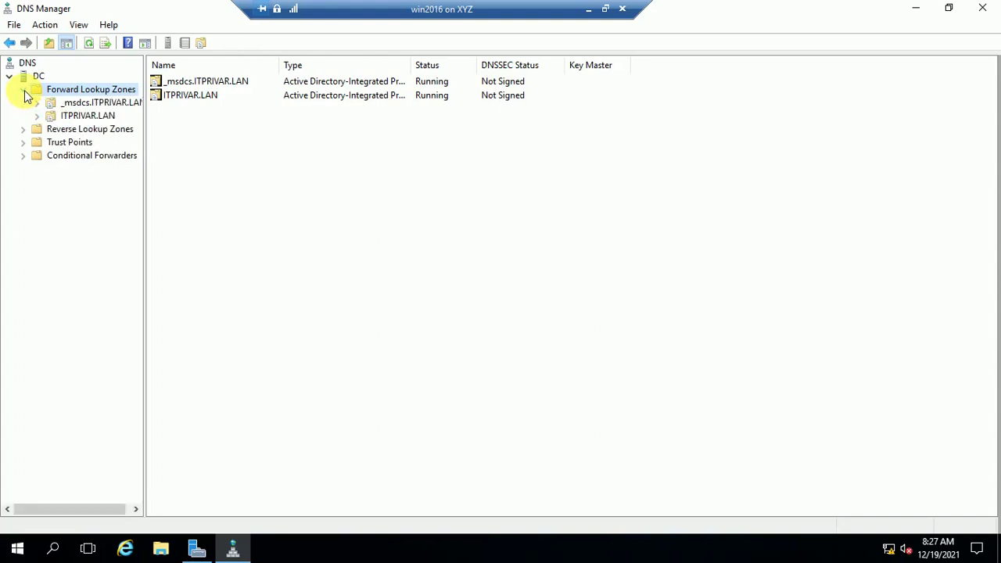
click(78, 117)
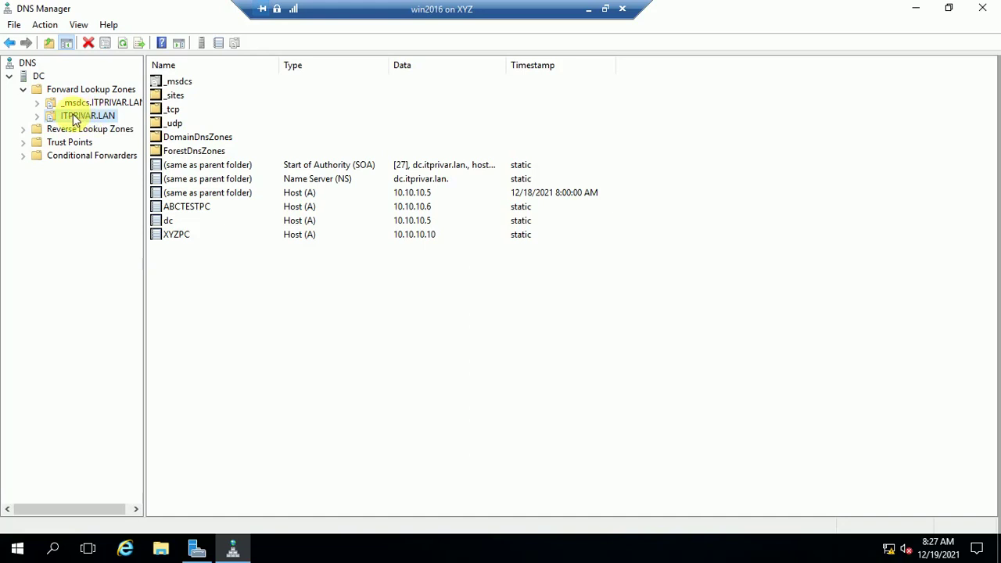
Step: Bring up the ITPRIVAR.LAN zone's context menu for adding records
right_click(75, 119)
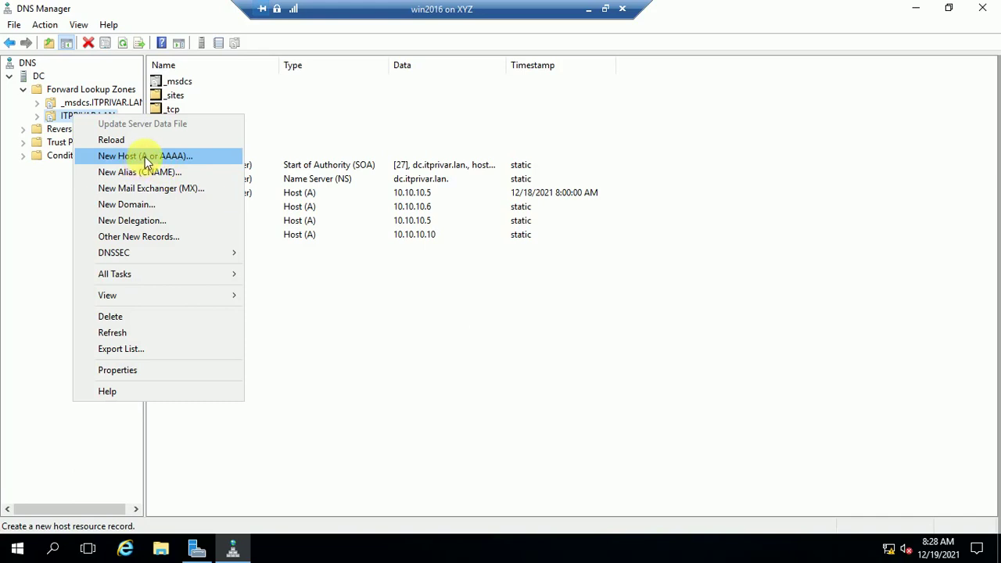
Step: Start a New Host record named TESTPC with IP address 10.10.10.15
click(147, 157)
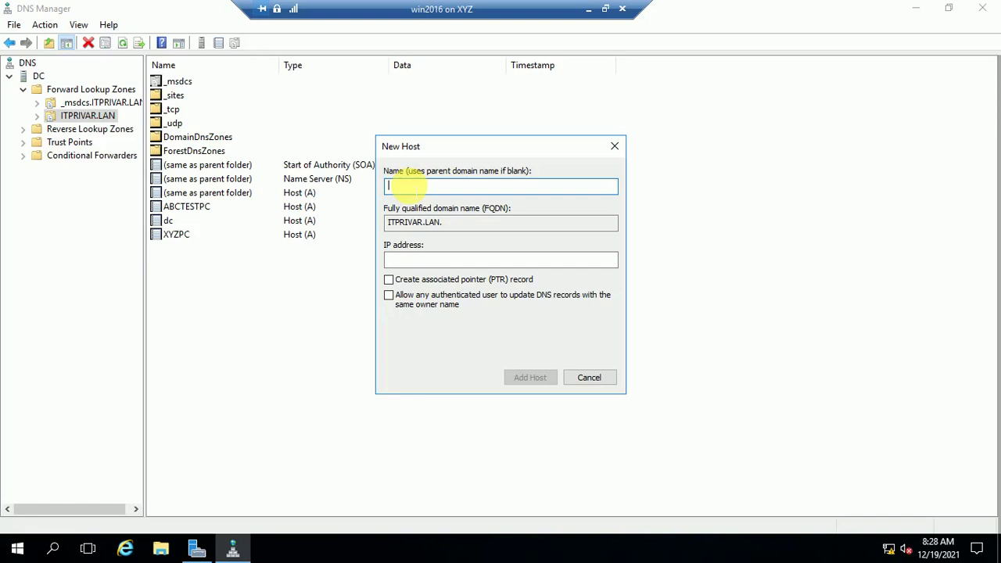
text(TEZT)
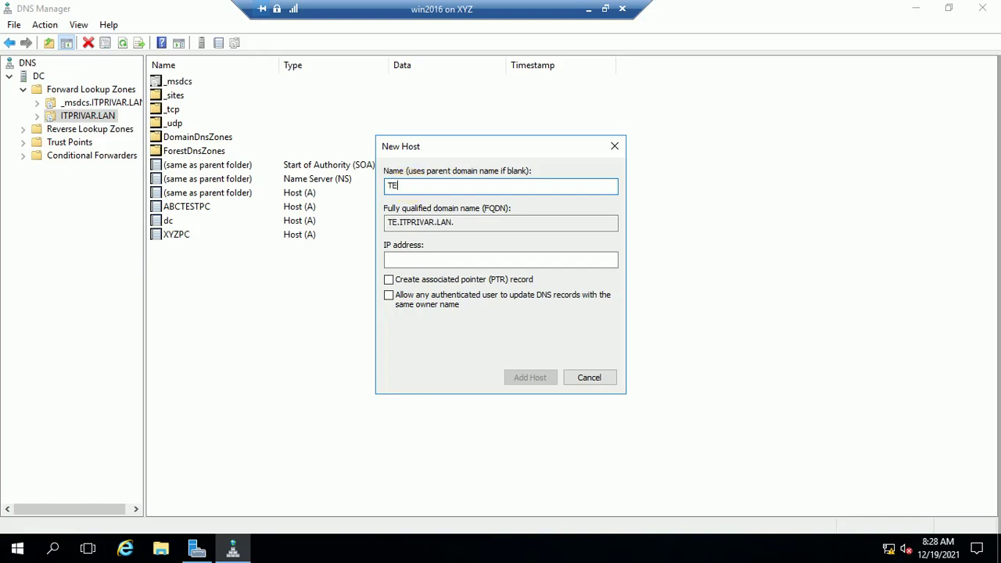
key(BackSpace)
key(BackSpace)
text(STPC)
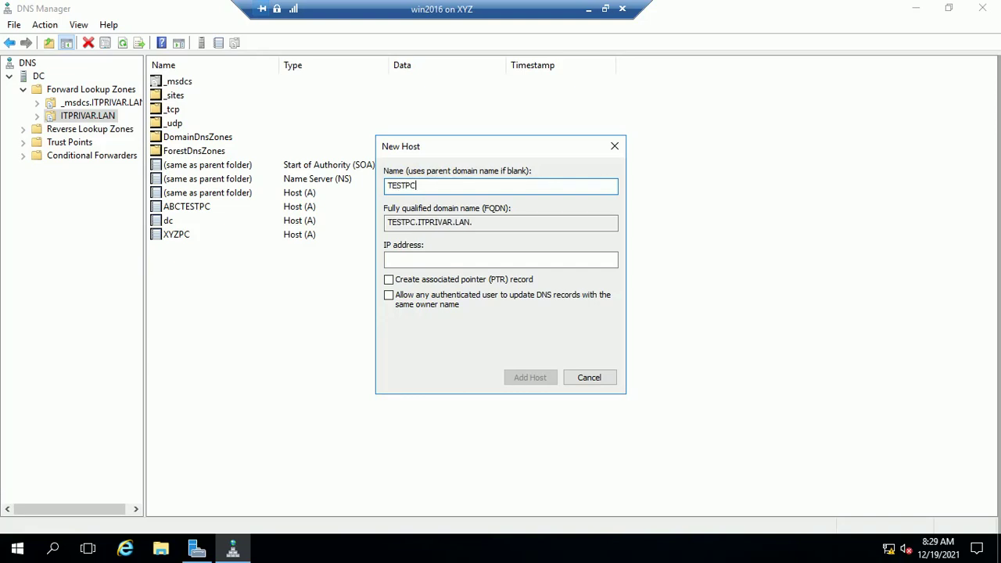
key(Tab)
key(Tab)
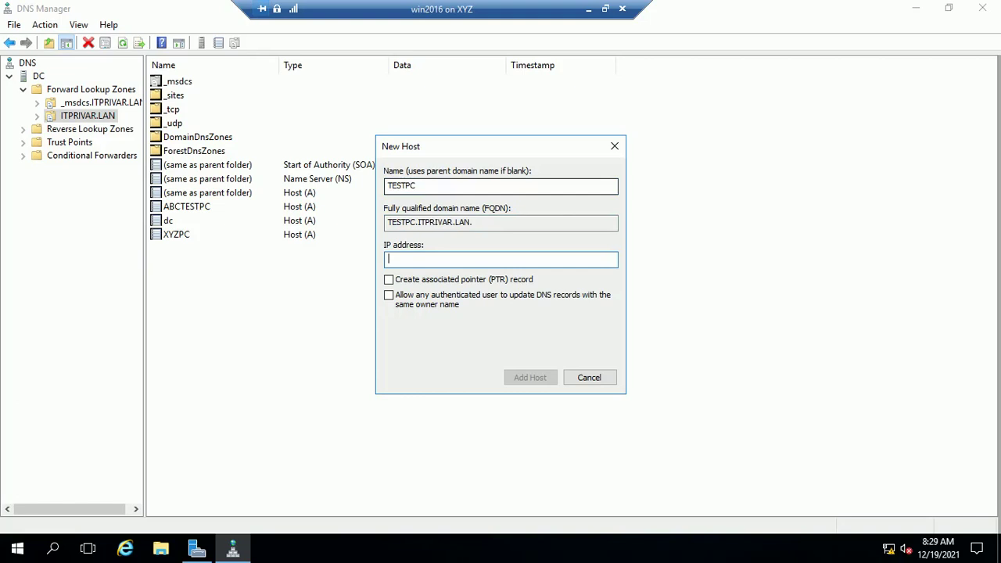
text(10.10.10.15)
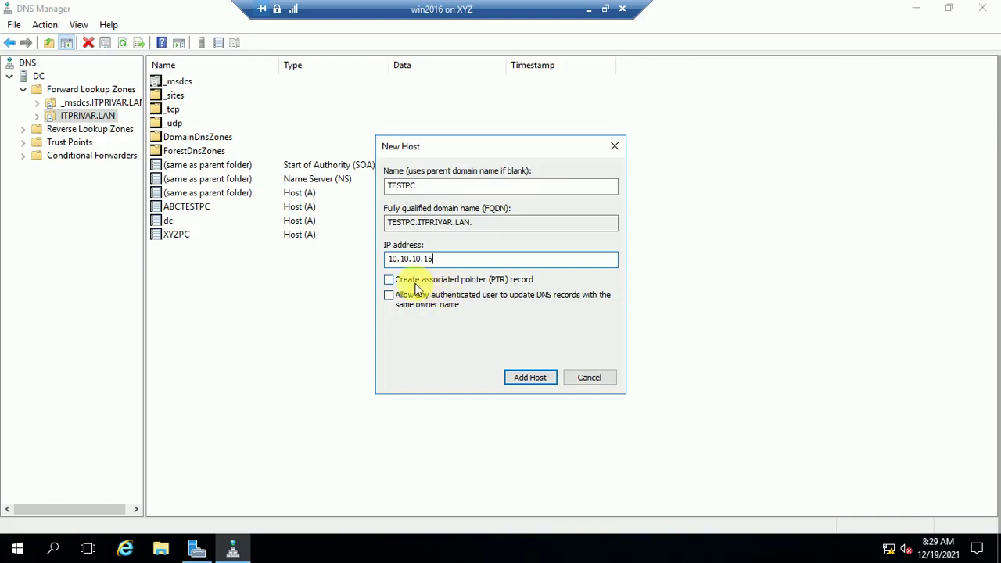
click(389, 283)
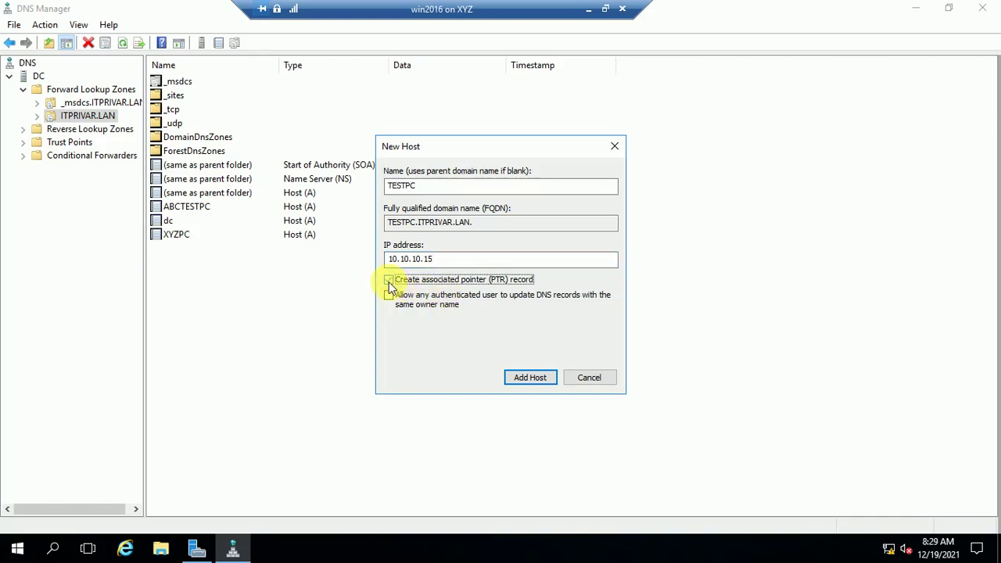
Step: Enable Create associated pointer (PTR) record and add the TESTPC host, confirming success
click(389, 283)
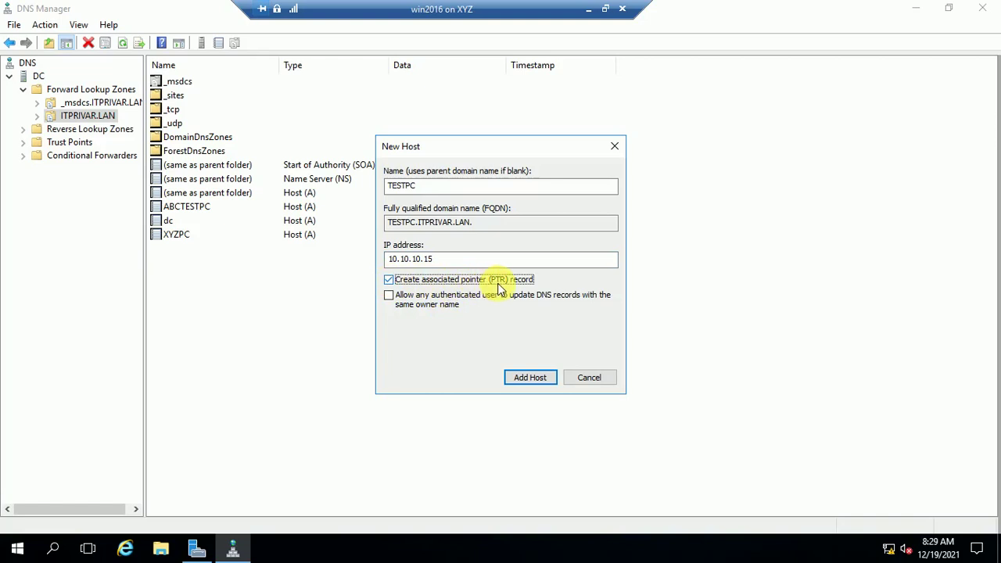
click(392, 286)
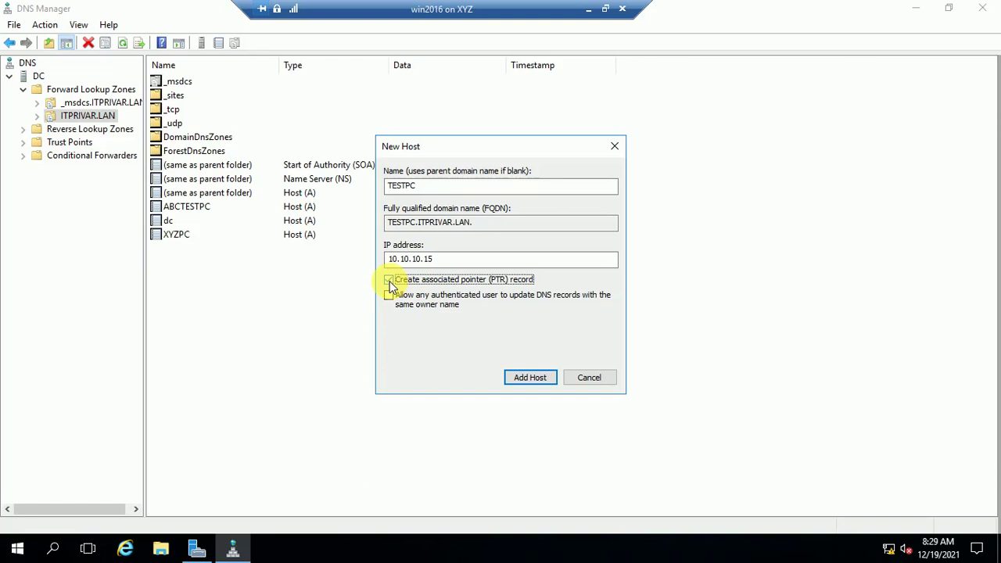
click(392, 286)
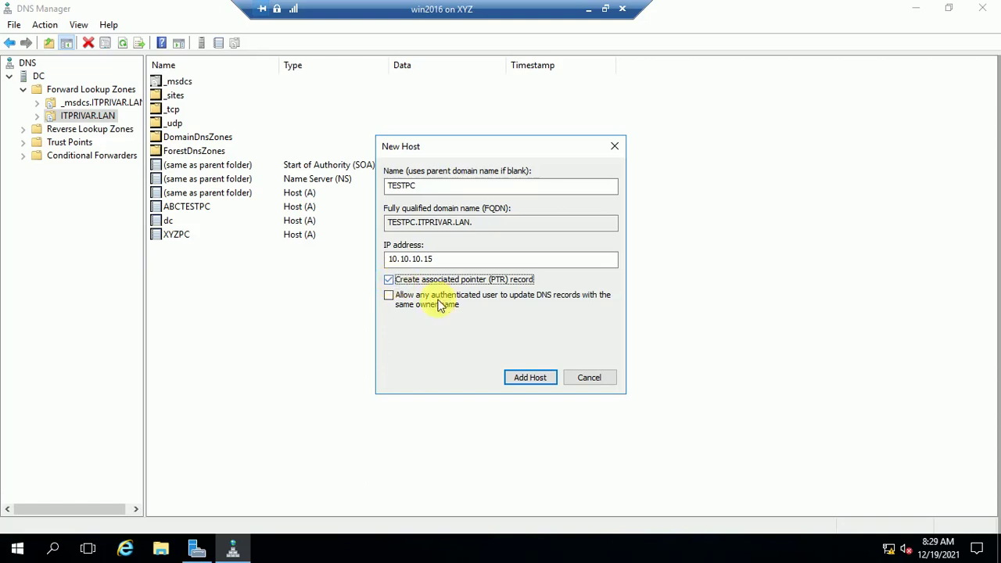
click(527, 382)
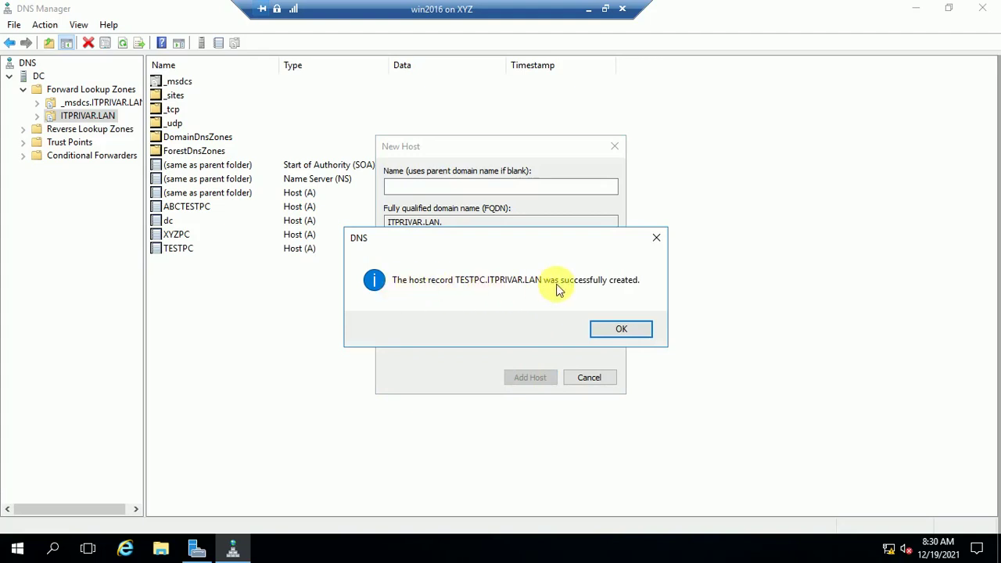
click(622, 331)
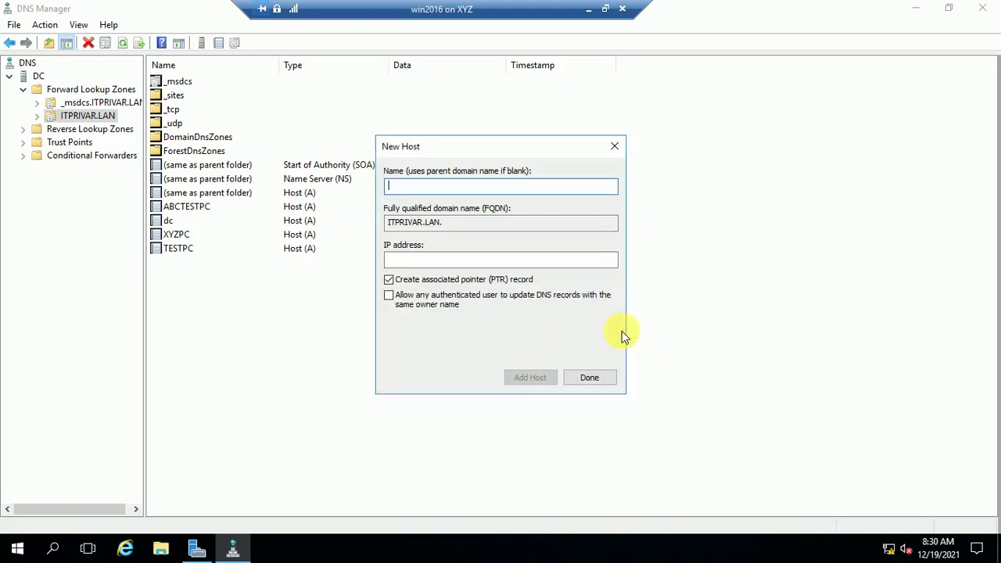
click(588, 378)
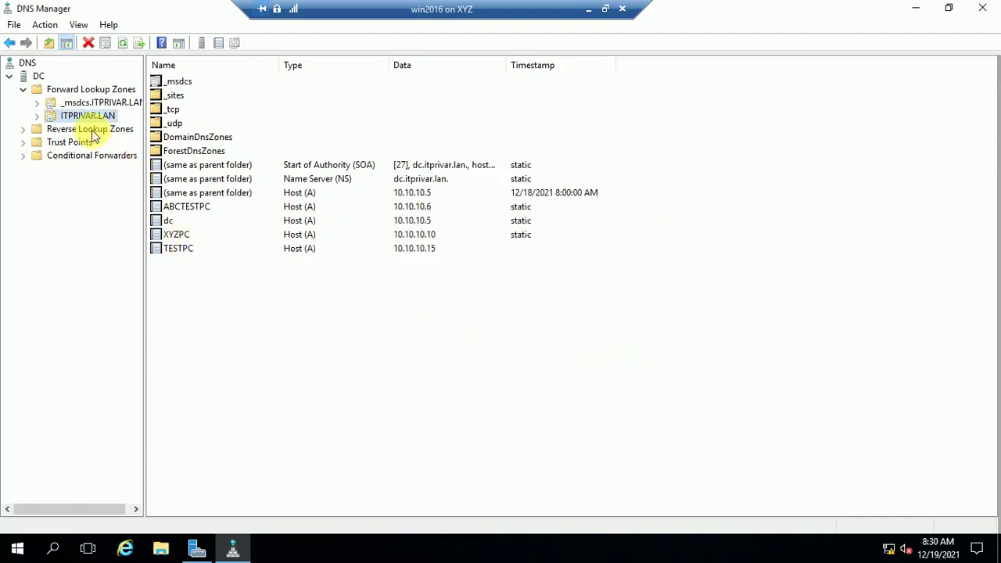
Step: Verify TESTPC is listed in ITPRIVAR.LAN, then show the Reverse Lookup Zones
click(182, 250)
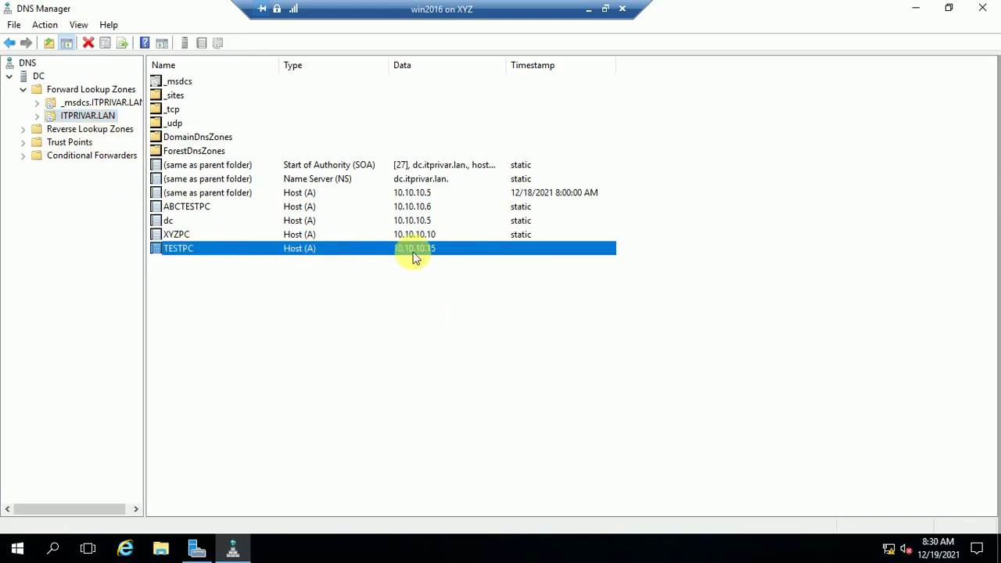
click(97, 133)
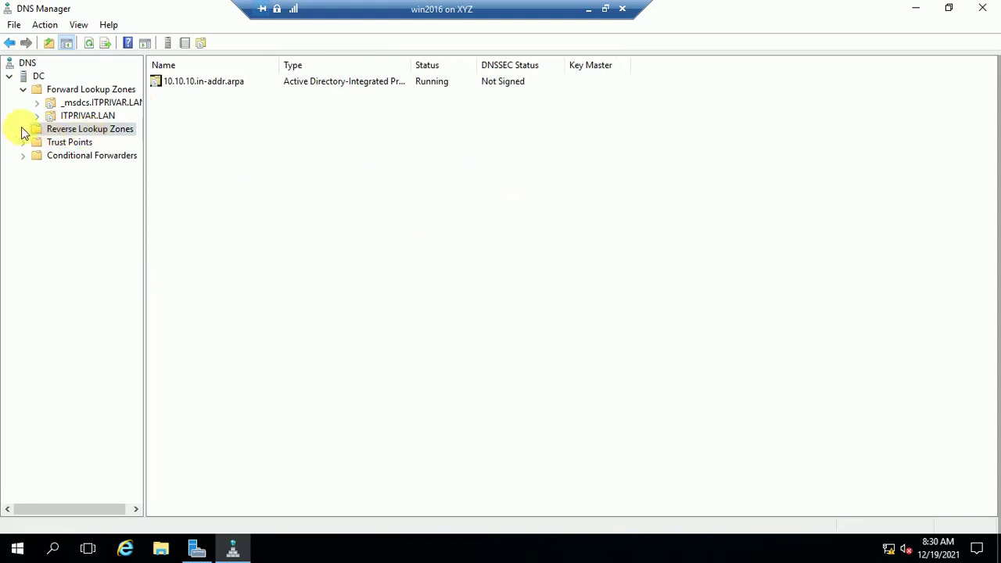
Step: Check the TESTPC PTR record for 10.10.10.15 in 10.10.10.in-addr.arpa, then return to ITPRIVAR.LAN
click(23, 130)
click(91, 144)
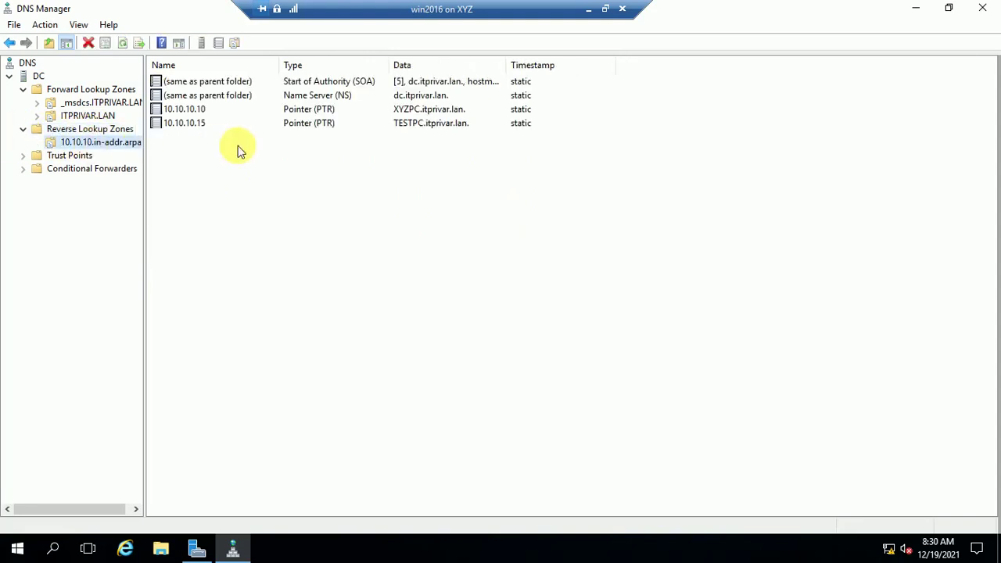
click(202, 127)
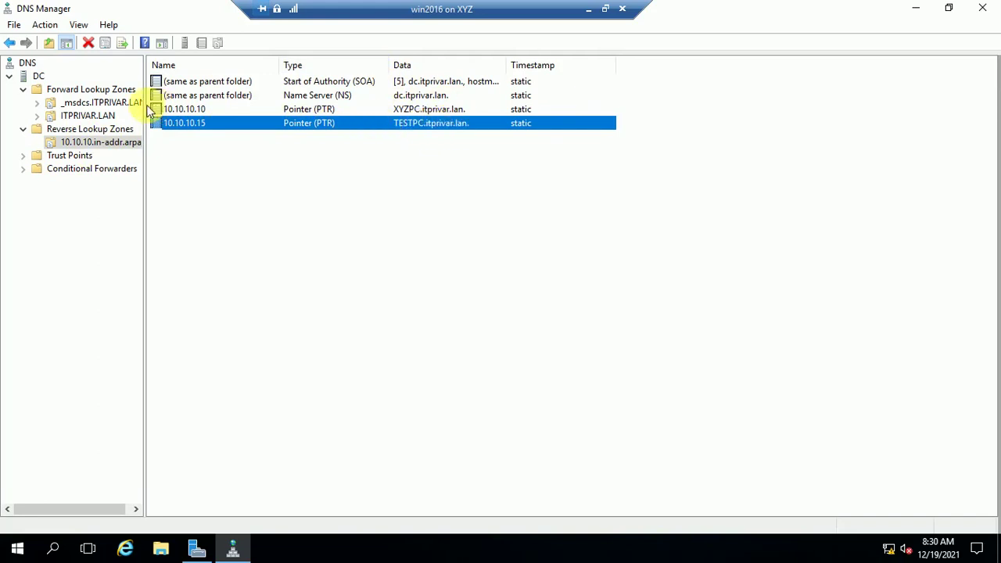
click(87, 115)
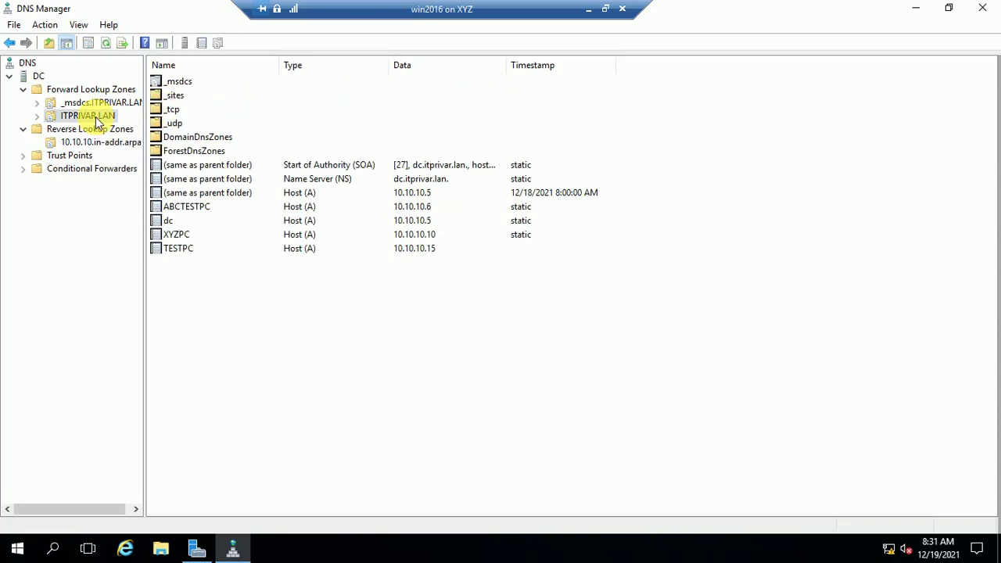
Step: Start a new host record in ITPRIVAR.LAN named MAXPC at 10.10.10.3
right_click(97, 123)
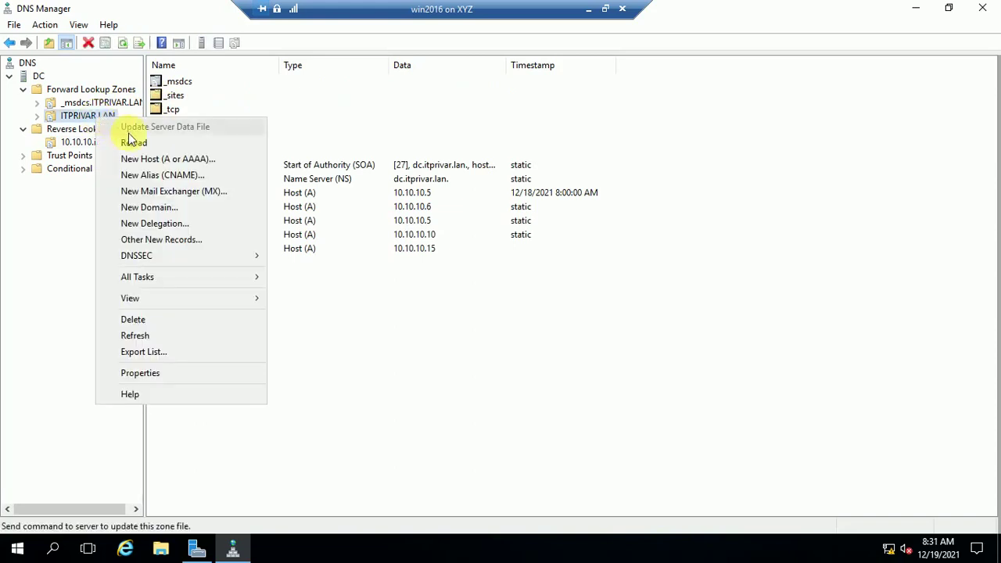
click(161, 154)
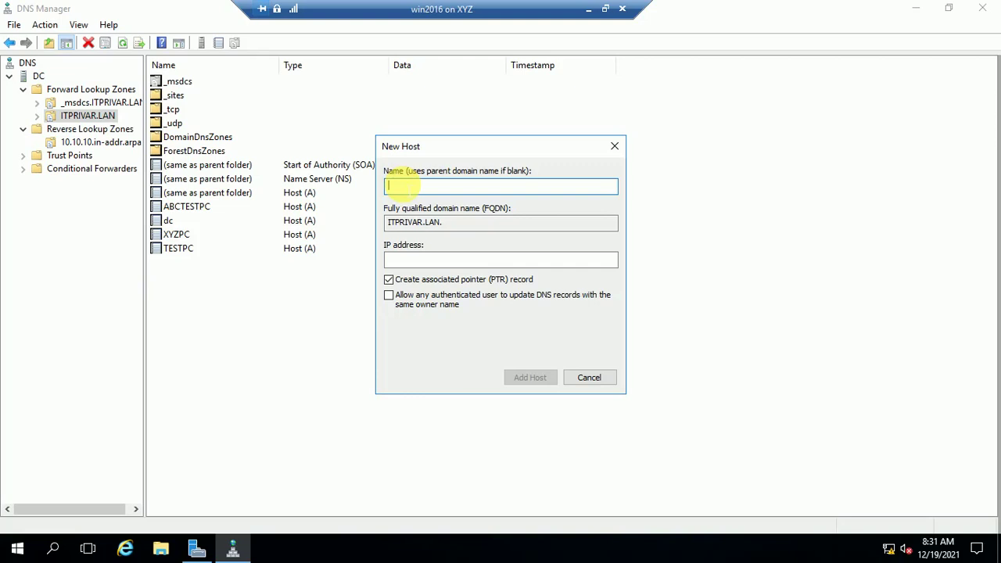
text(MAX)
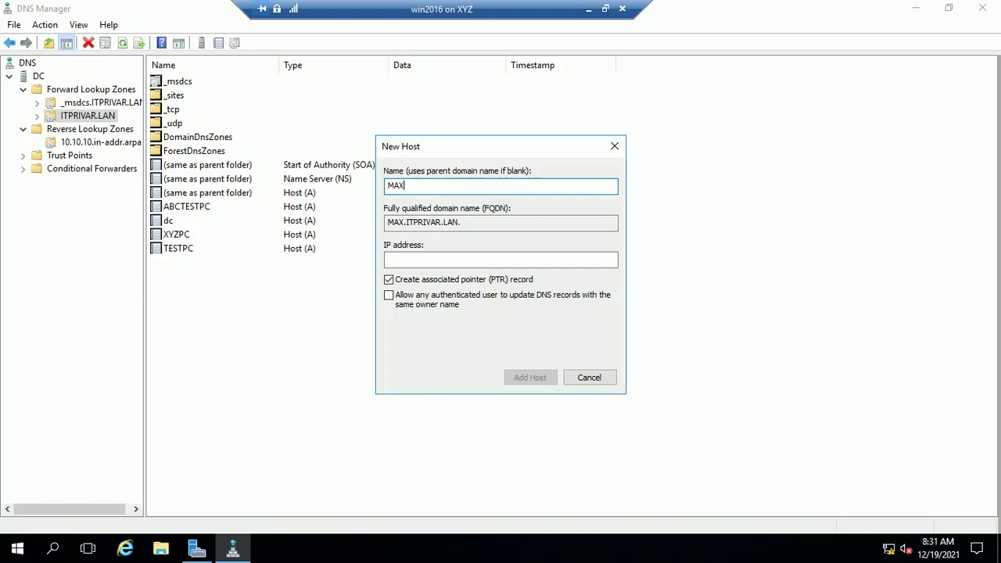
text(PC)
key(Tab)
key(Tab)
text(10.10.10.)
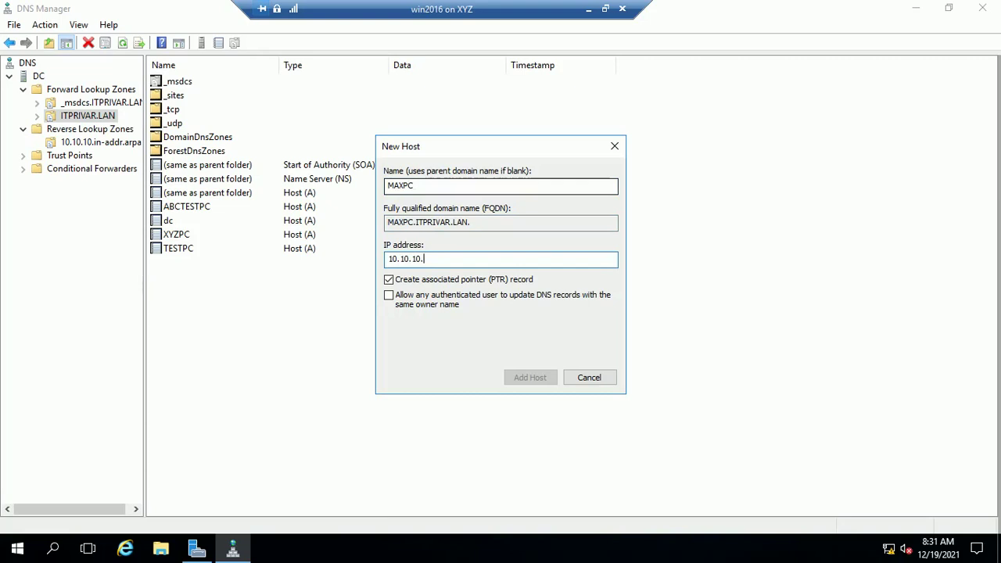
text(3)
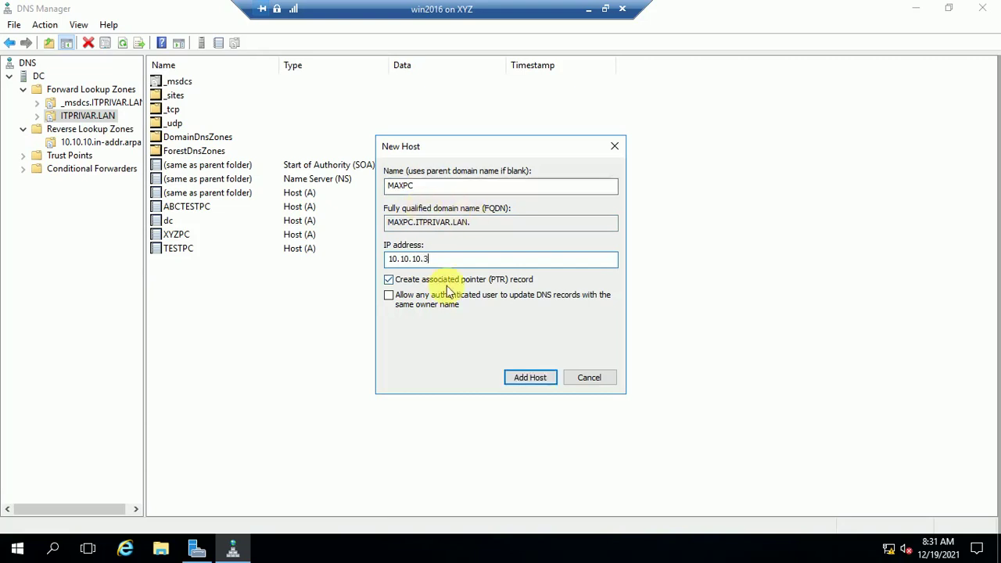
Step: Add the MAXPC host without a PTR record and check it alongside TESTPC
click(390, 280)
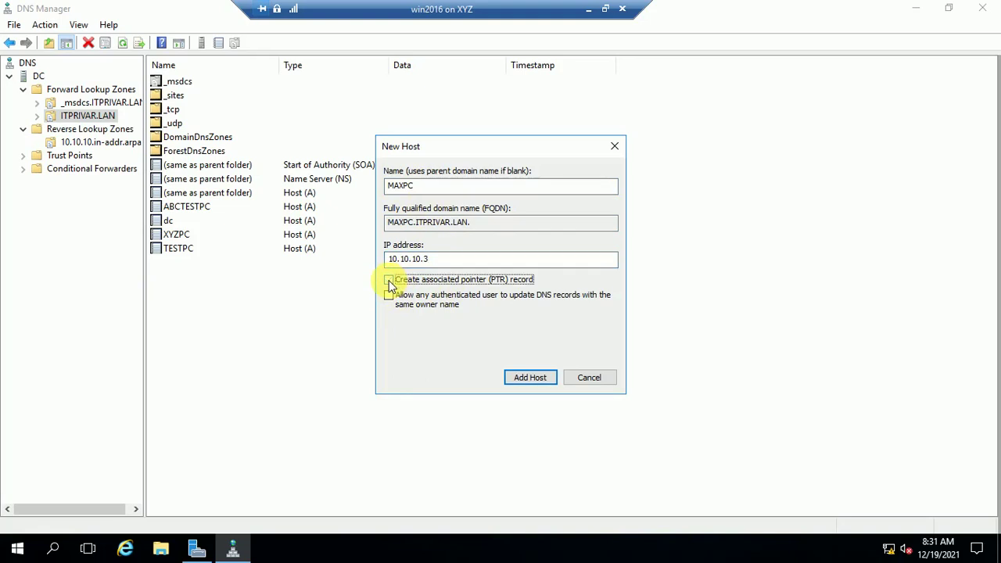
click(517, 378)
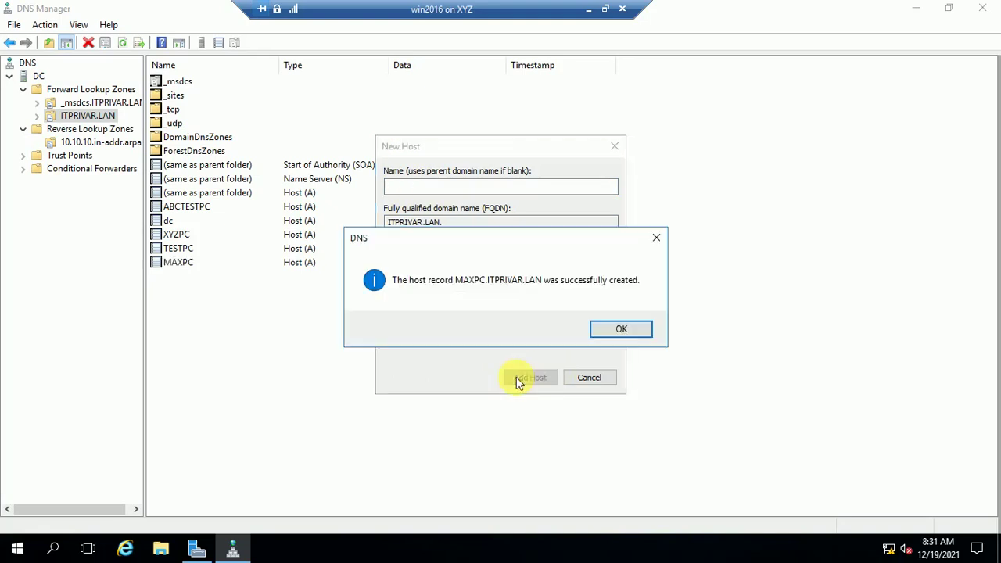
click(614, 333)
click(592, 375)
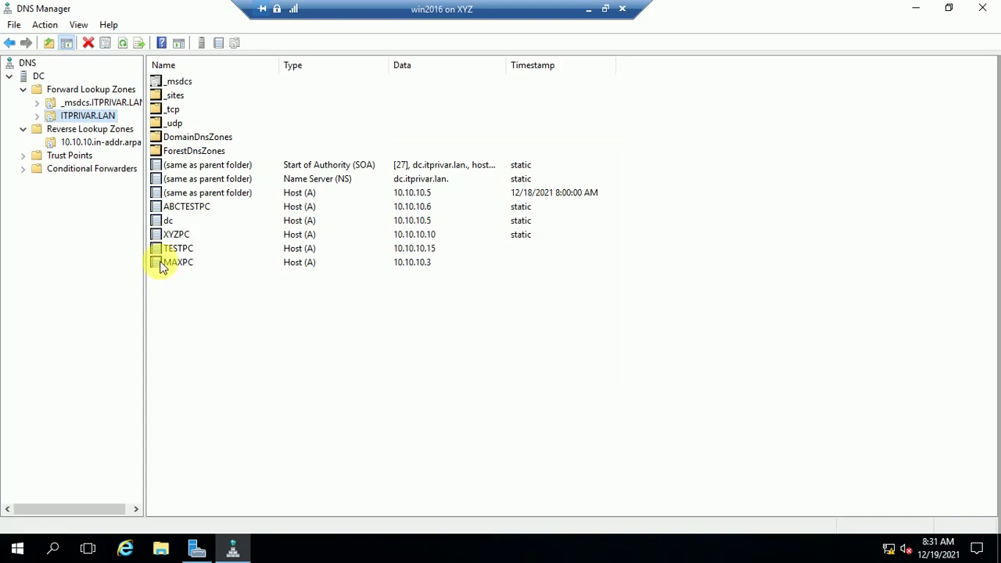
click(209, 249)
click(194, 263)
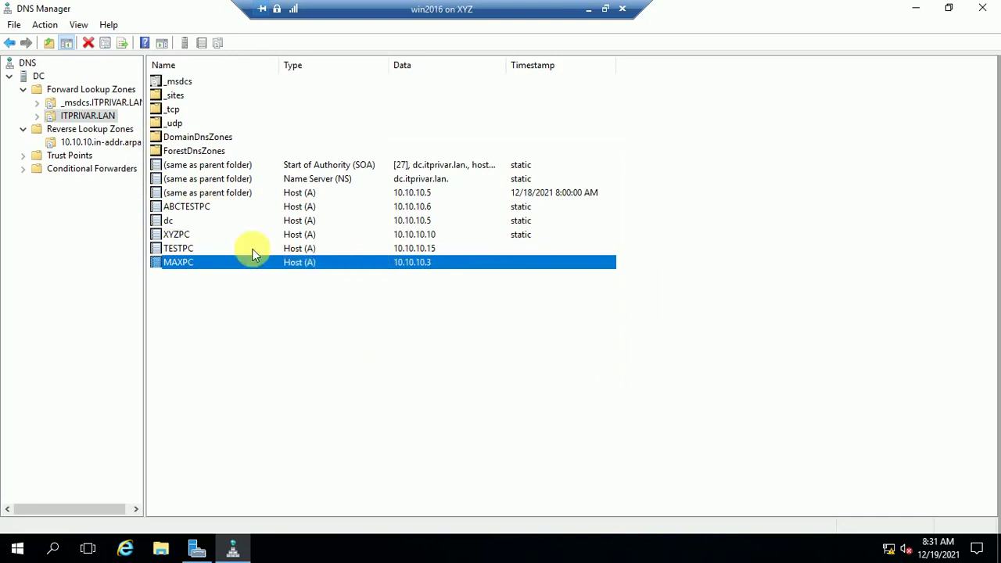
Step: Show 10.10.10.in-addr.arpa and refresh it twice, confirming no PTR exists for MAXPC
click(92, 142)
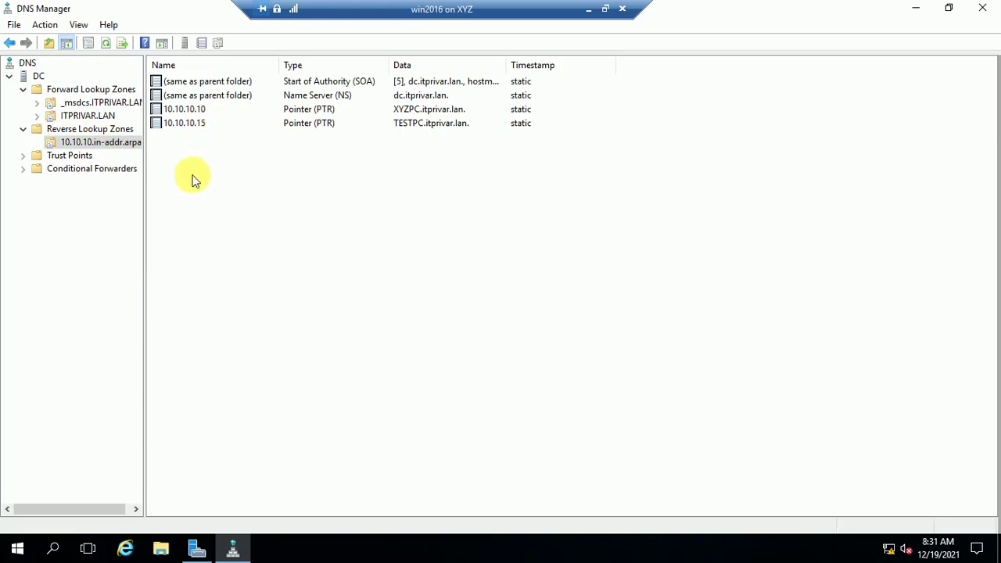
click(107, 44)
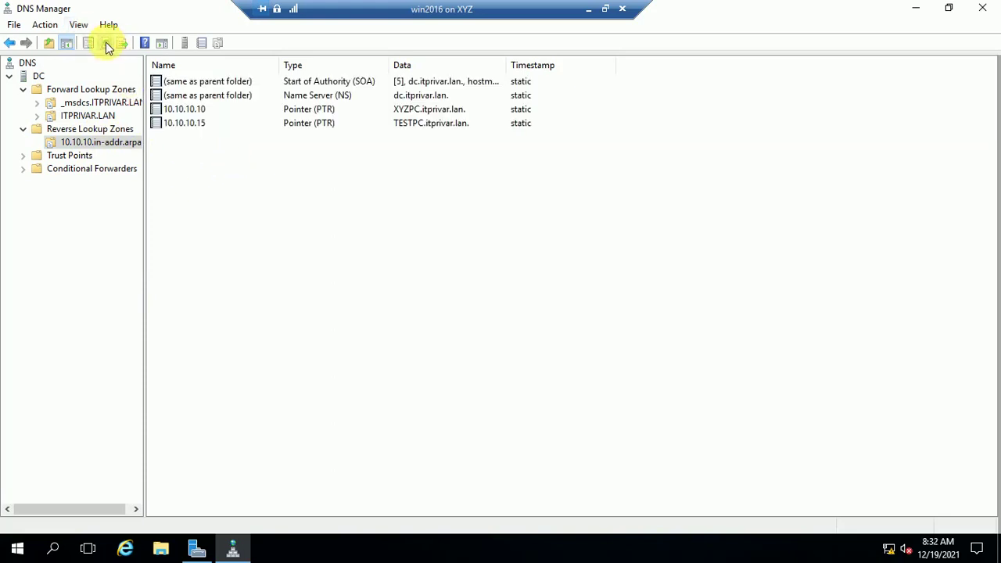
click(107, 45)
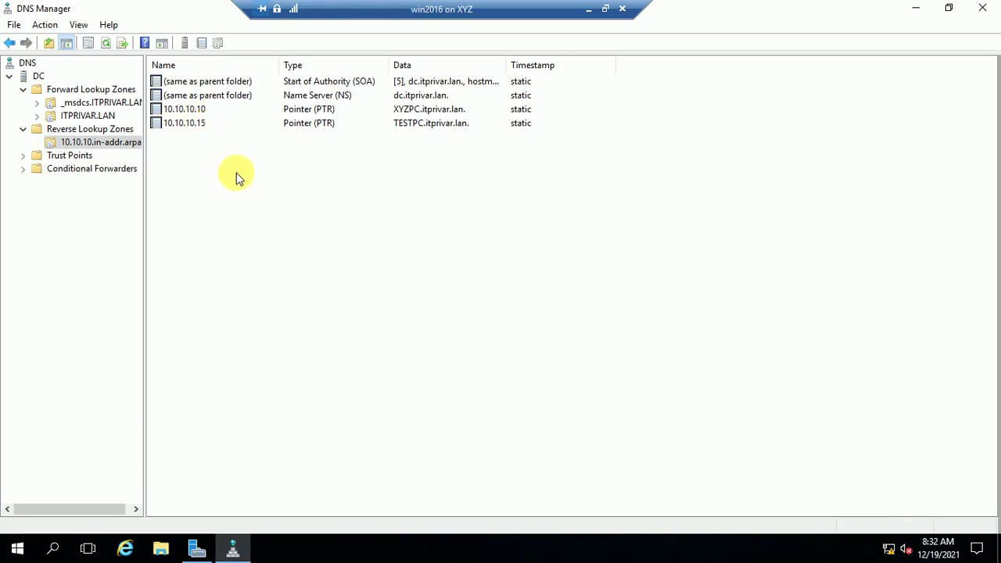
Step: Review the MAXPC host properties in ITPRIVAR.LAN and cancel without changes
click(104, 117)
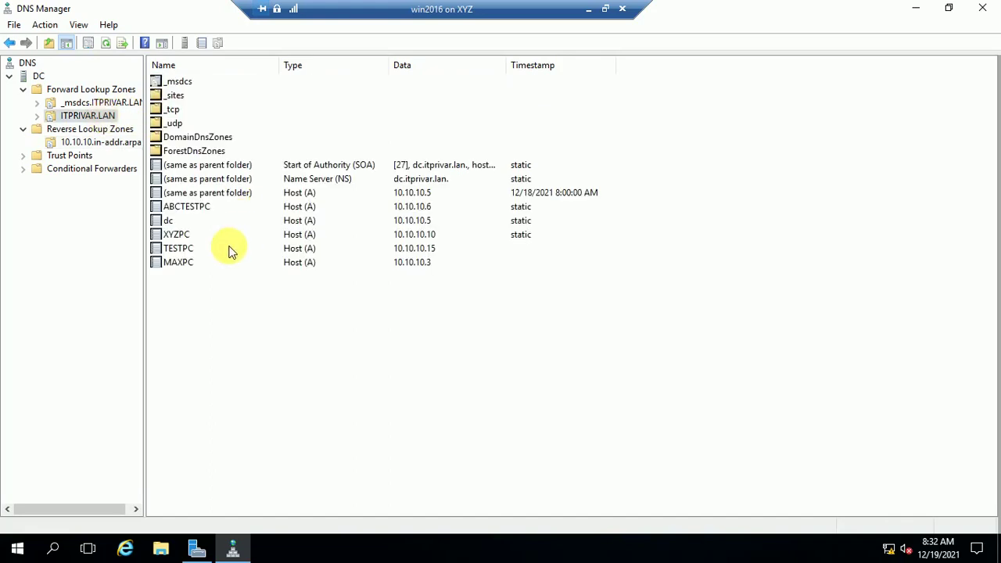
click(199, 264)
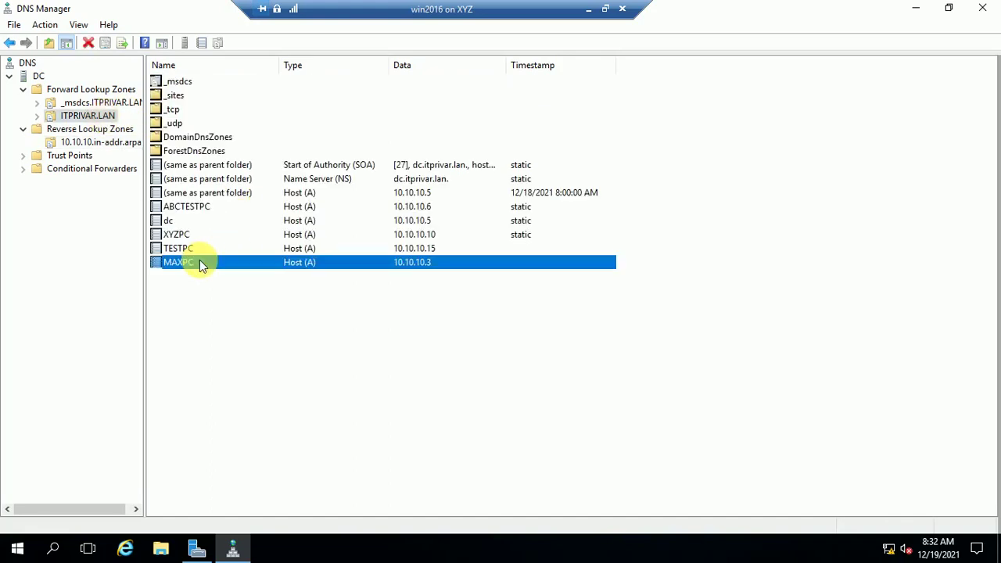
right_click(199, 264)
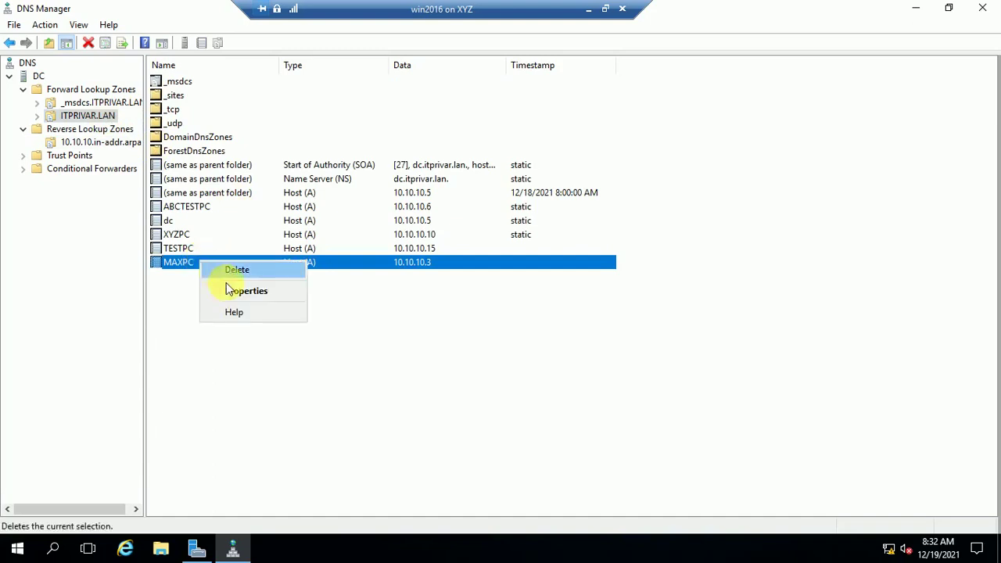
click(247, 291)
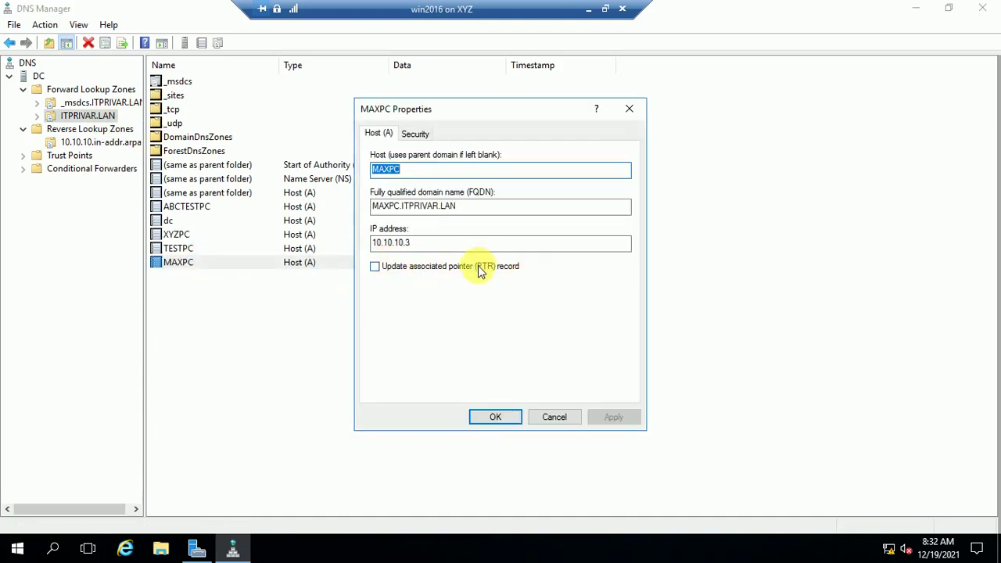
click(553, 417)
Step: Review the TESTPC host properties, cancel, then bring up the ITPRIVAR.LAN zone's context menu
click(276, 248)
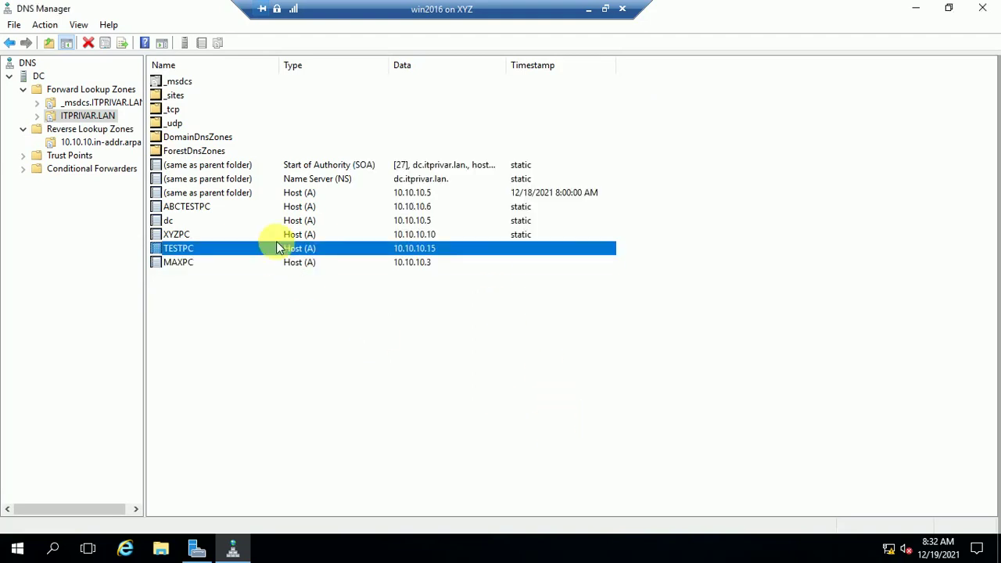
right_click(276, 248)
click(328, 275)
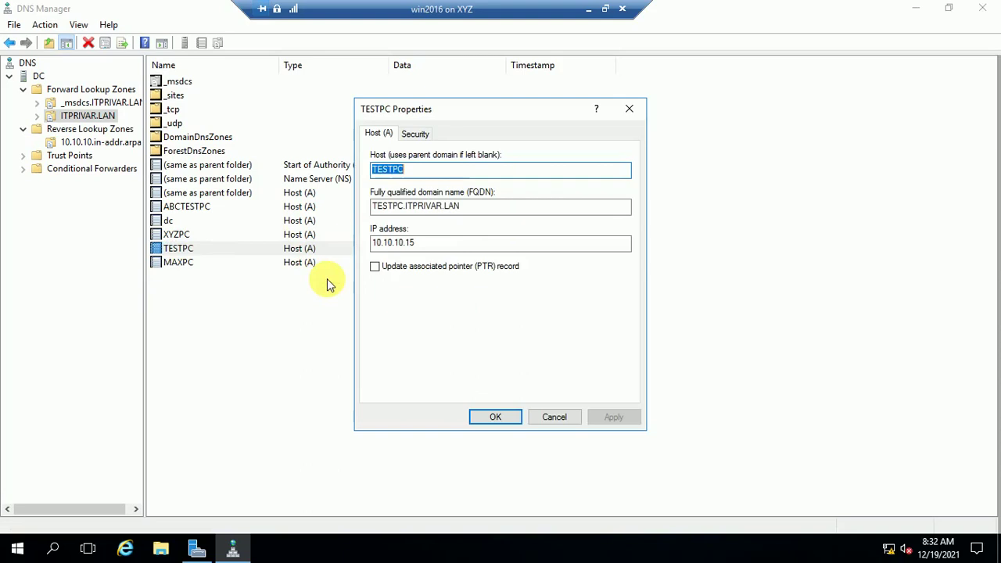
click(555, 418)
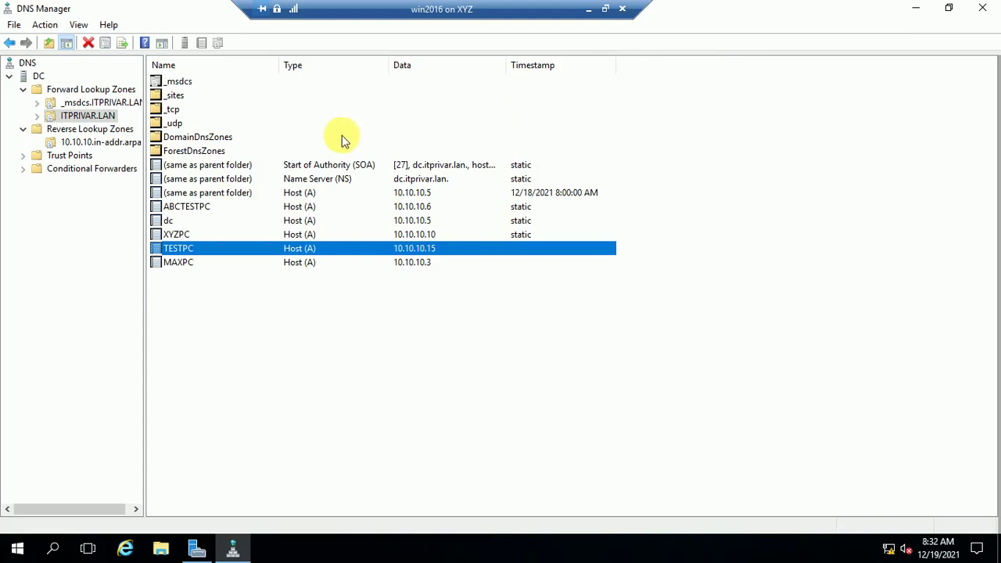
right_click(97, 125)
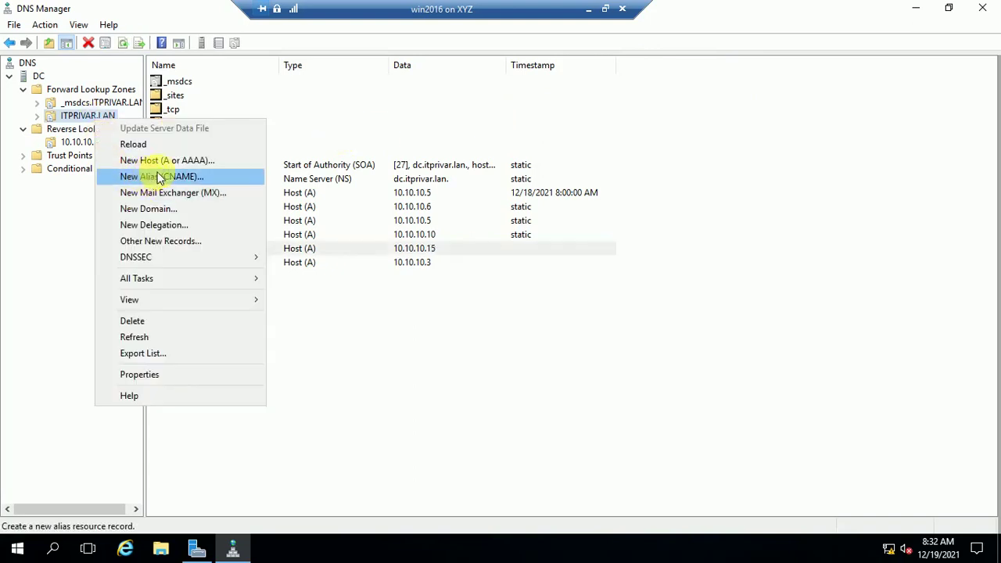
click(143, 177)
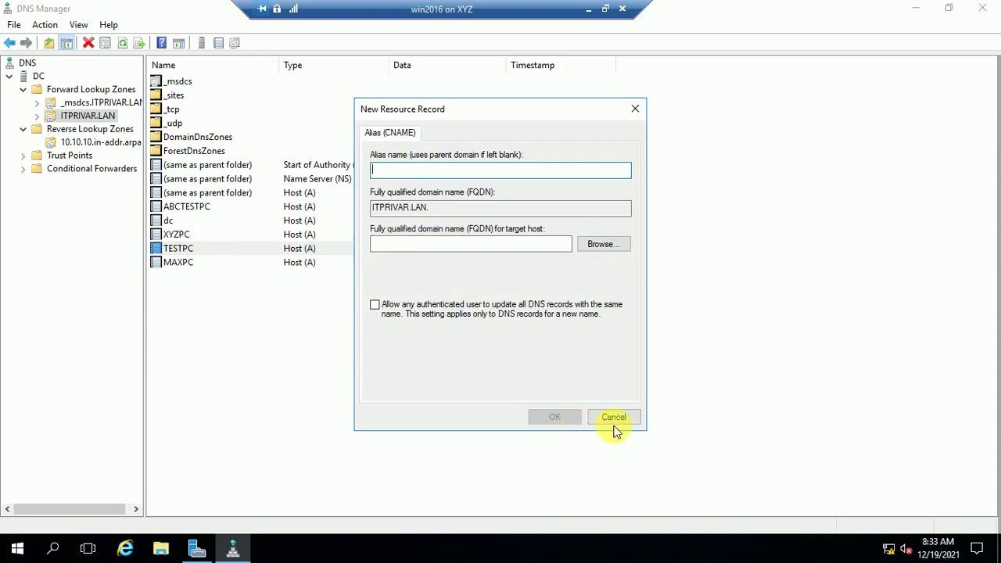
click(616, 422)
click(585, 312)
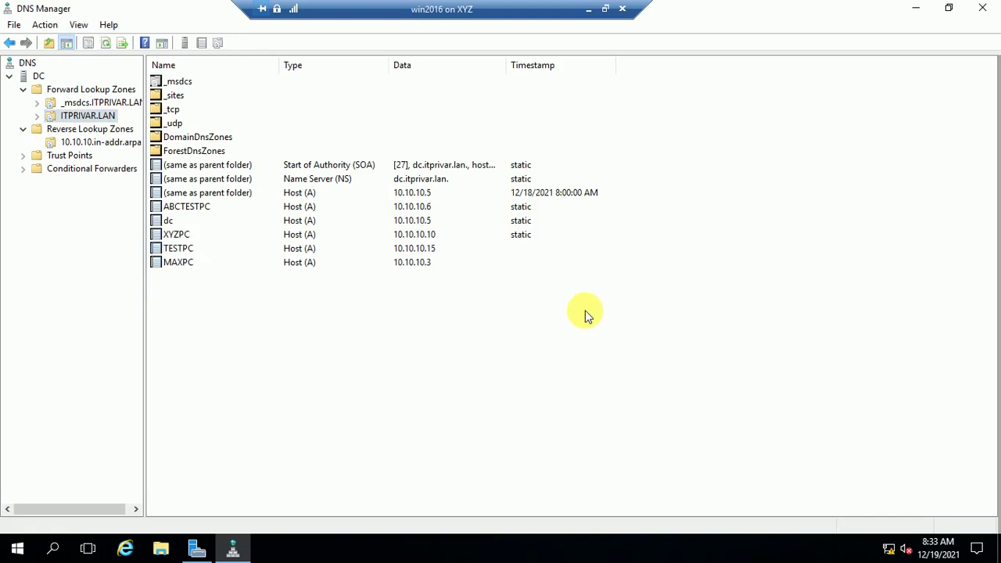